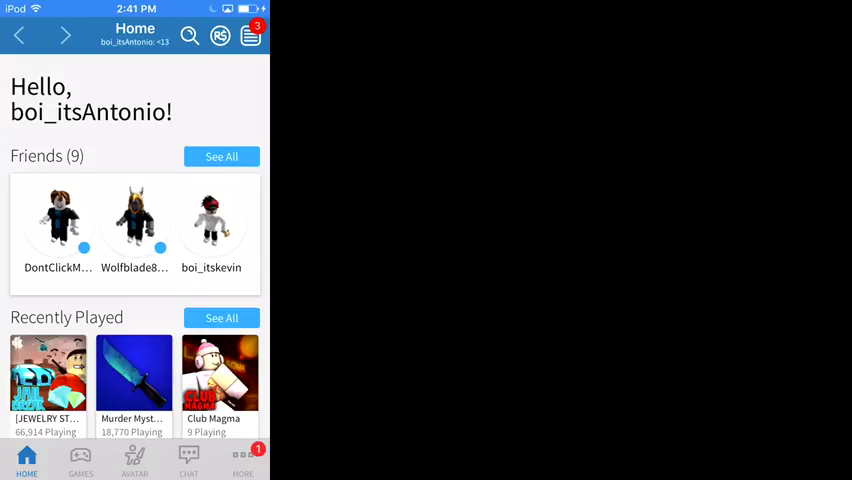
scroll(135, 240, "down", 2)
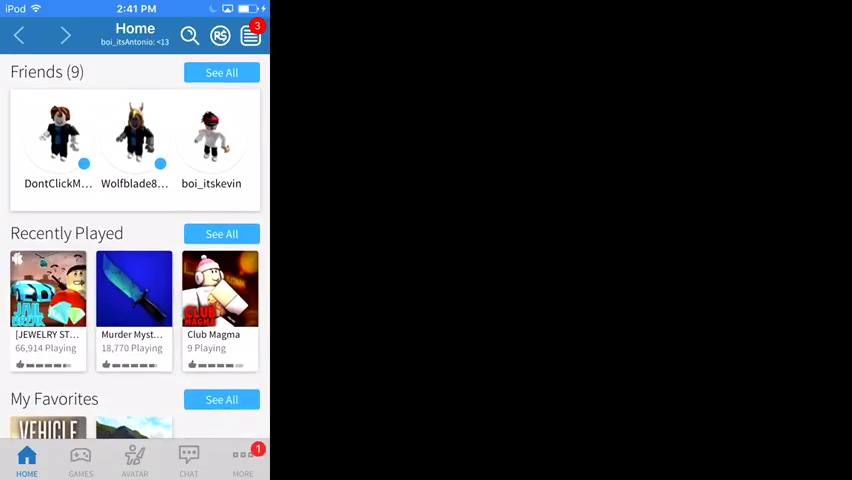
Open an entry from the Roblox Home page and wait through the loading spinner.
left_click(90, 160)
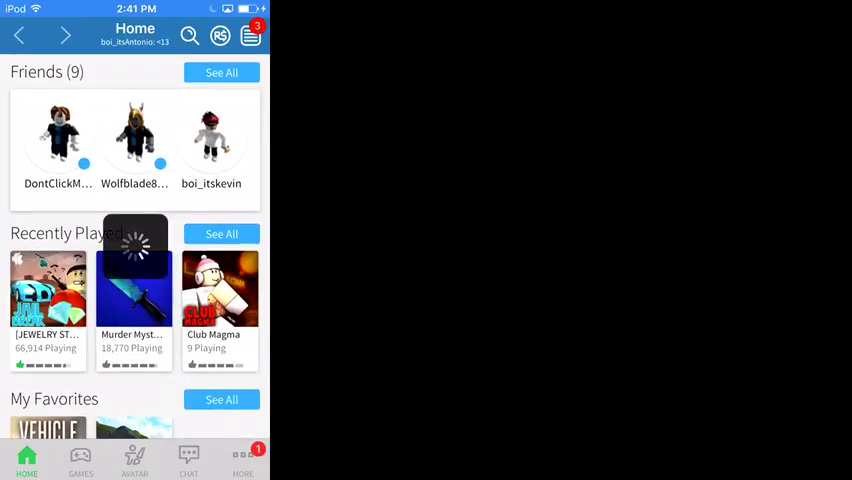